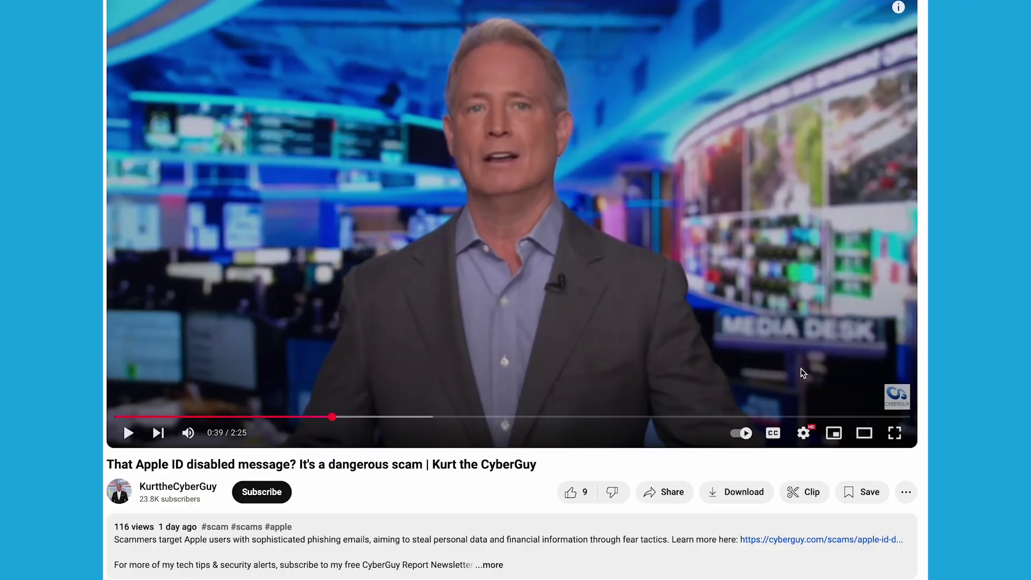
Copy the Apple ID scam video's URL at 0:39 from the player's right-click menu
right_click(755, 366)
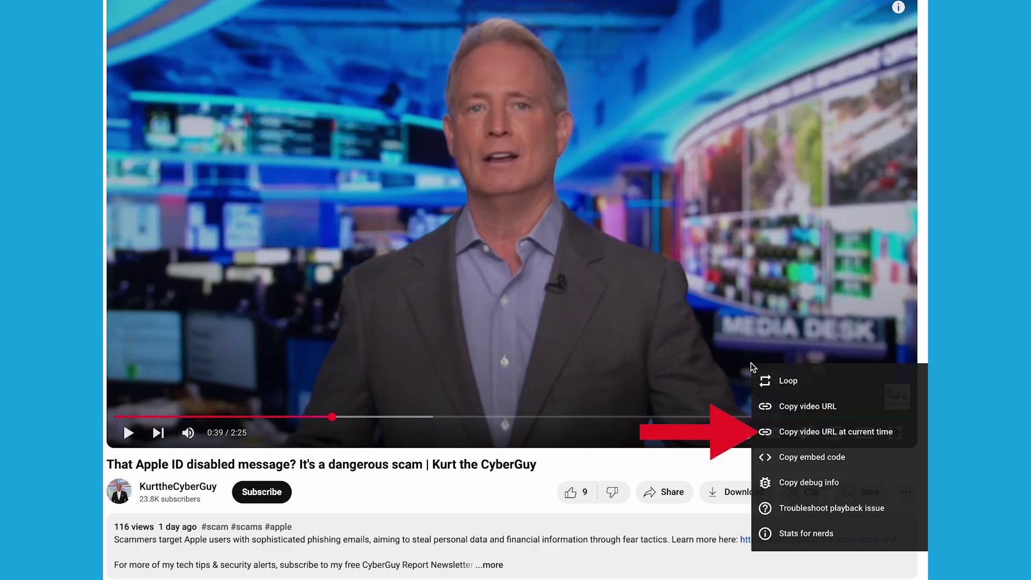
left_click(903, 436)
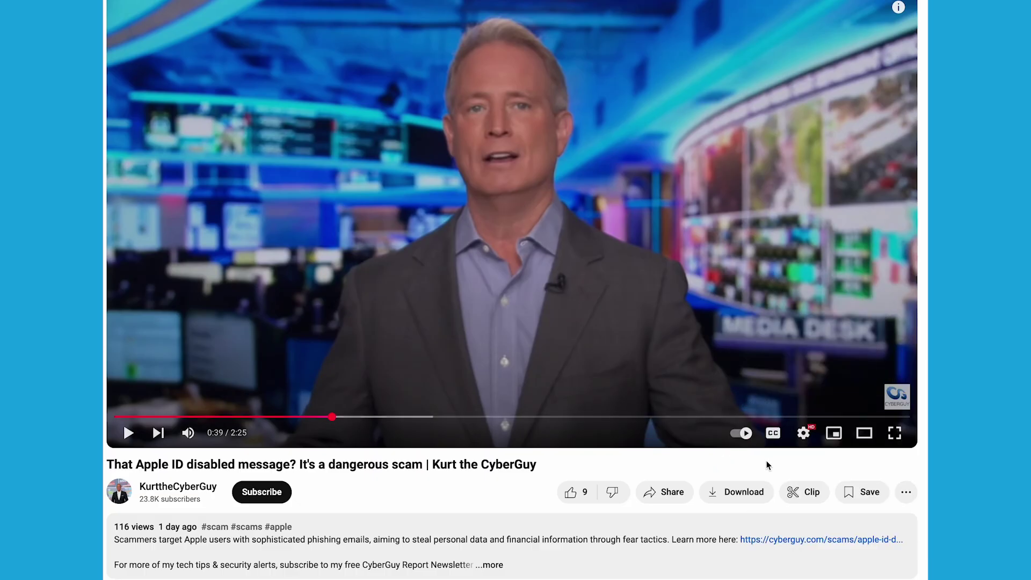
Copy the Apple ID scam video's share link with 'Start at 0:39' ticked
left_click(685, 492)
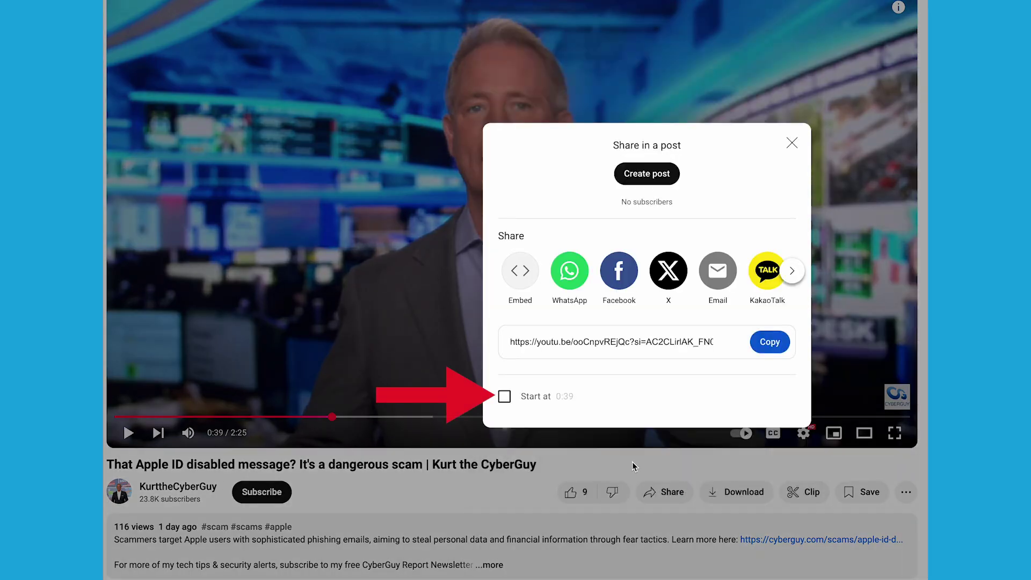
left_click(504, 398)
left_click(769, 341)
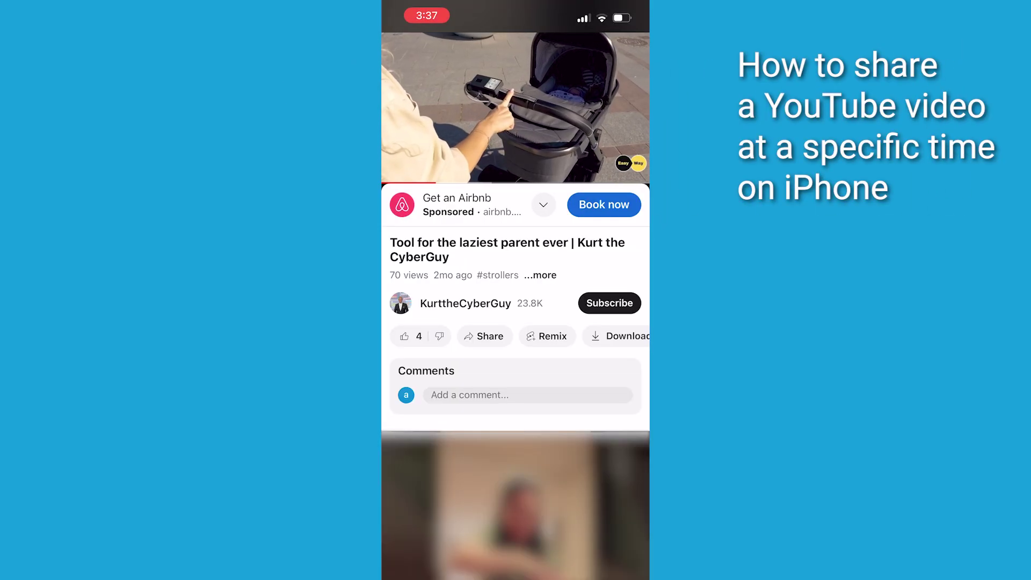
Pause the stroller video at 0:16 on iPhone and bring up its share sheet
left_click(516, 109)
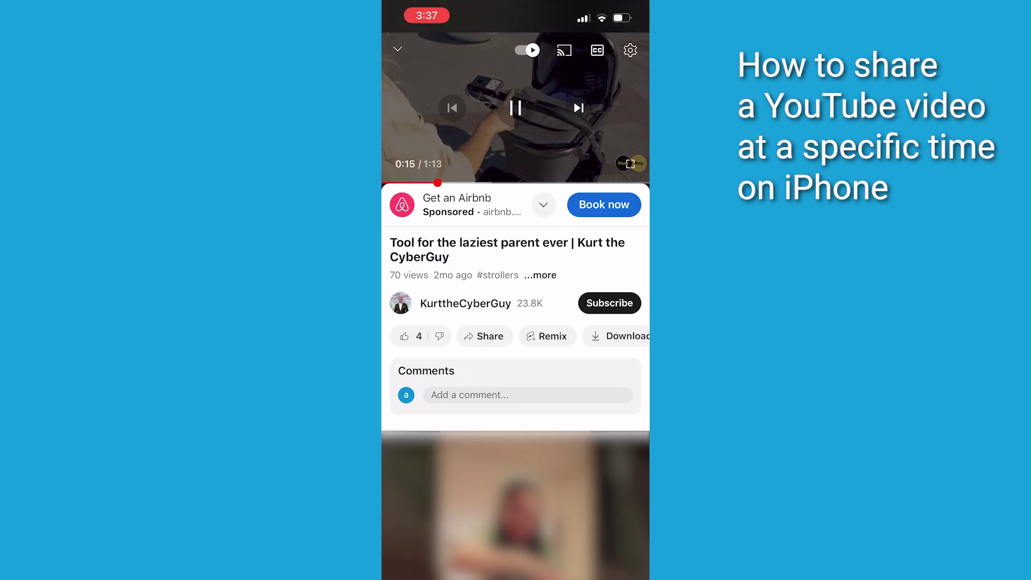
left_click(516, 108)
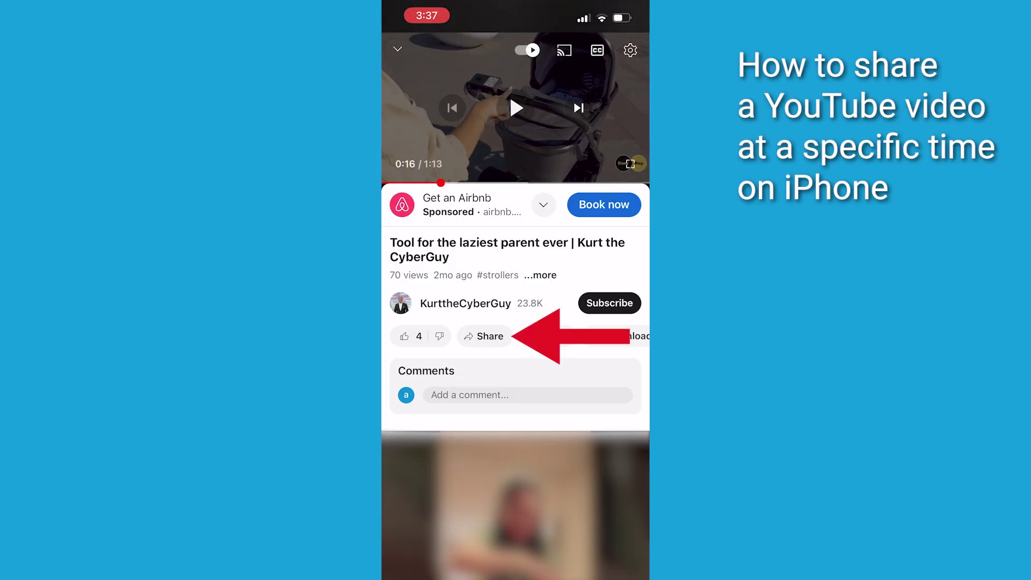
left_click(484, 336)
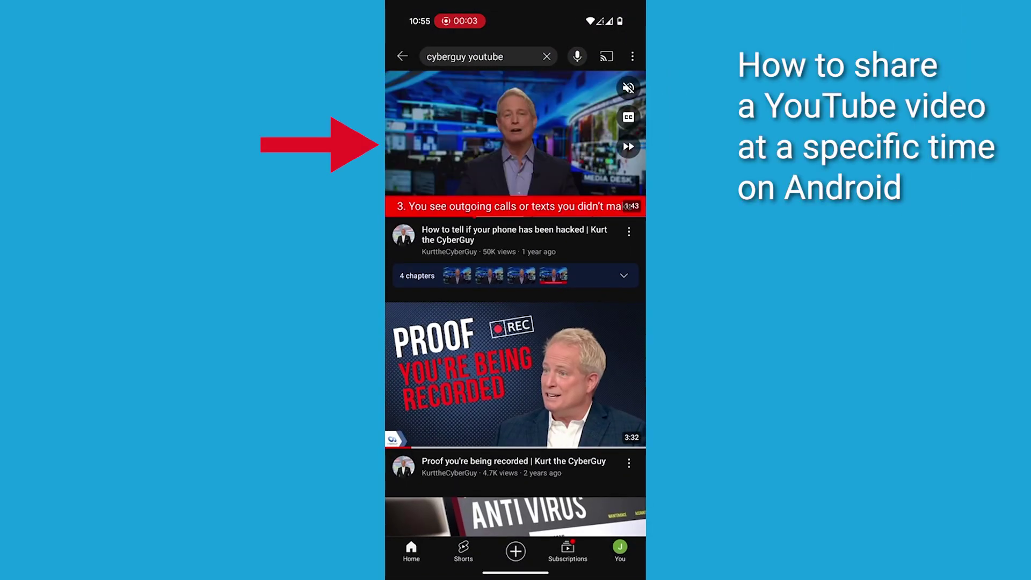
Open the CyberGuy hacked-phone video on Android and show its sharing options
left_click(516, 145)
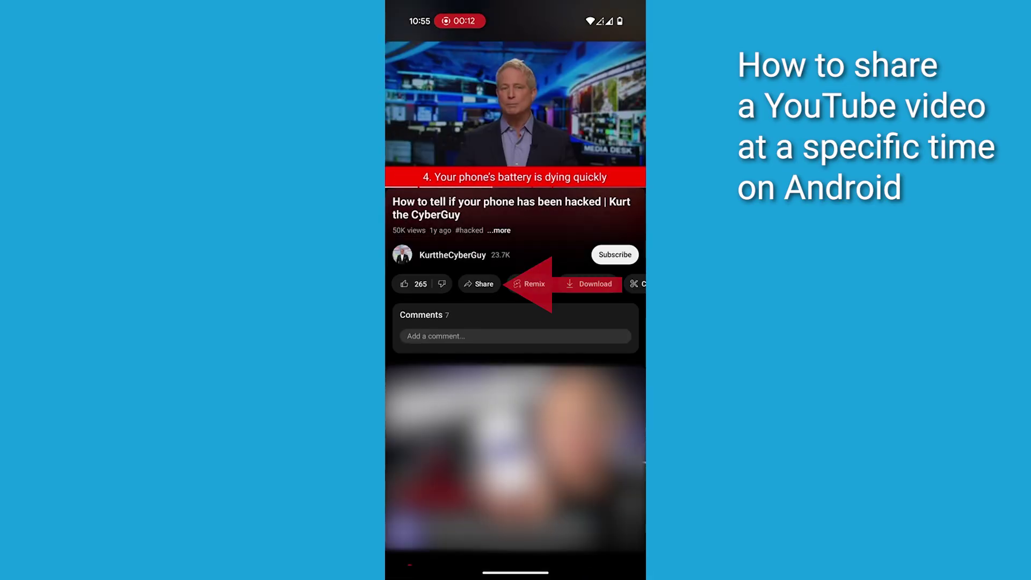
left_click(479, 284)
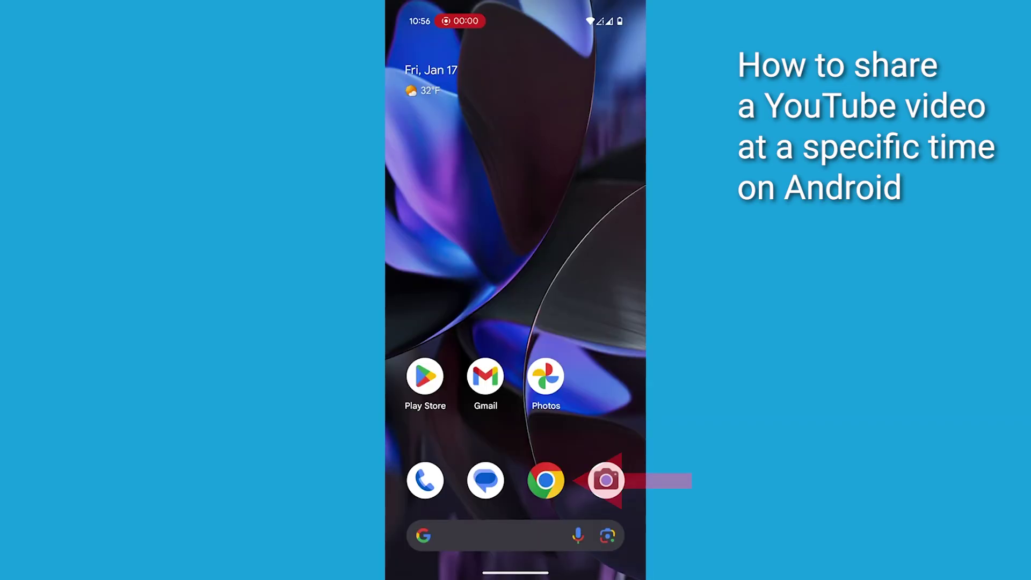
left_click(545, 481)
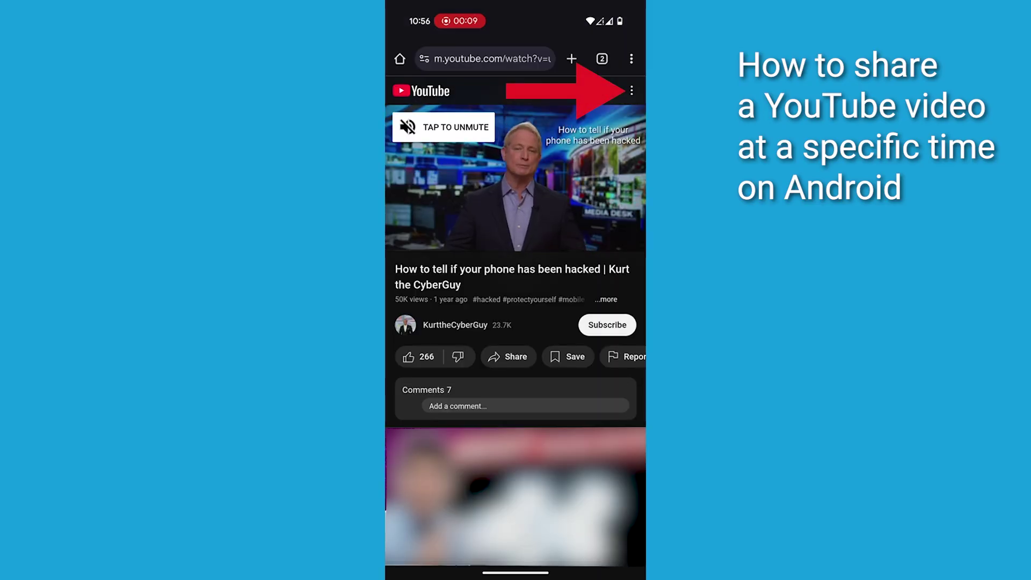
left_click(631, 59)
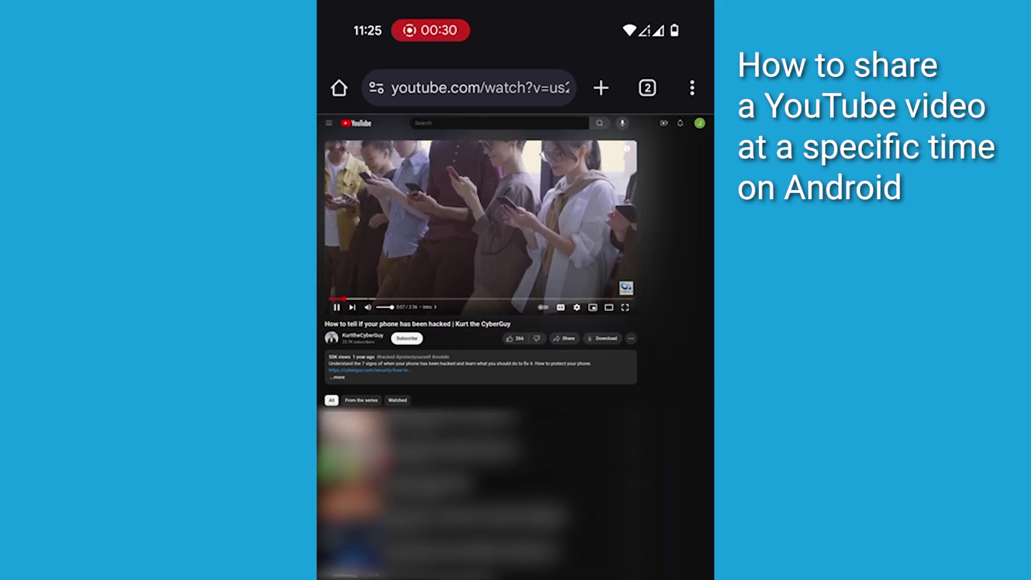
left_click(480, 227)
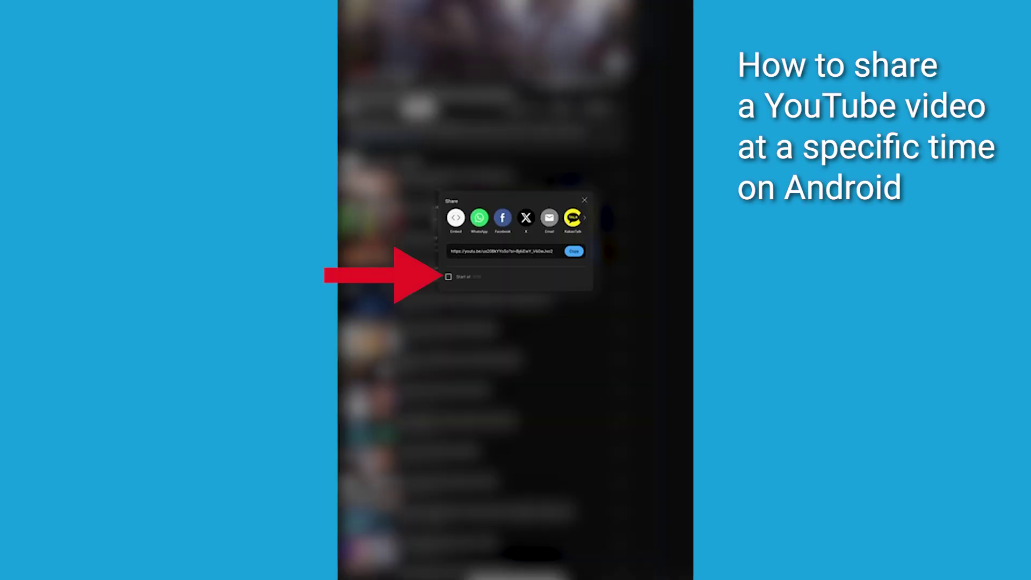
left_click(448, 276)
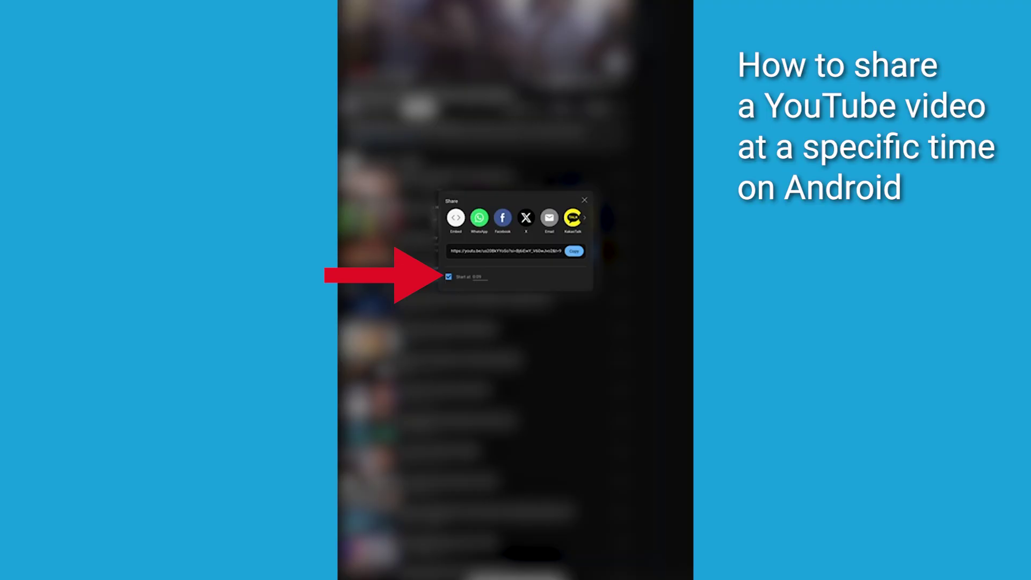